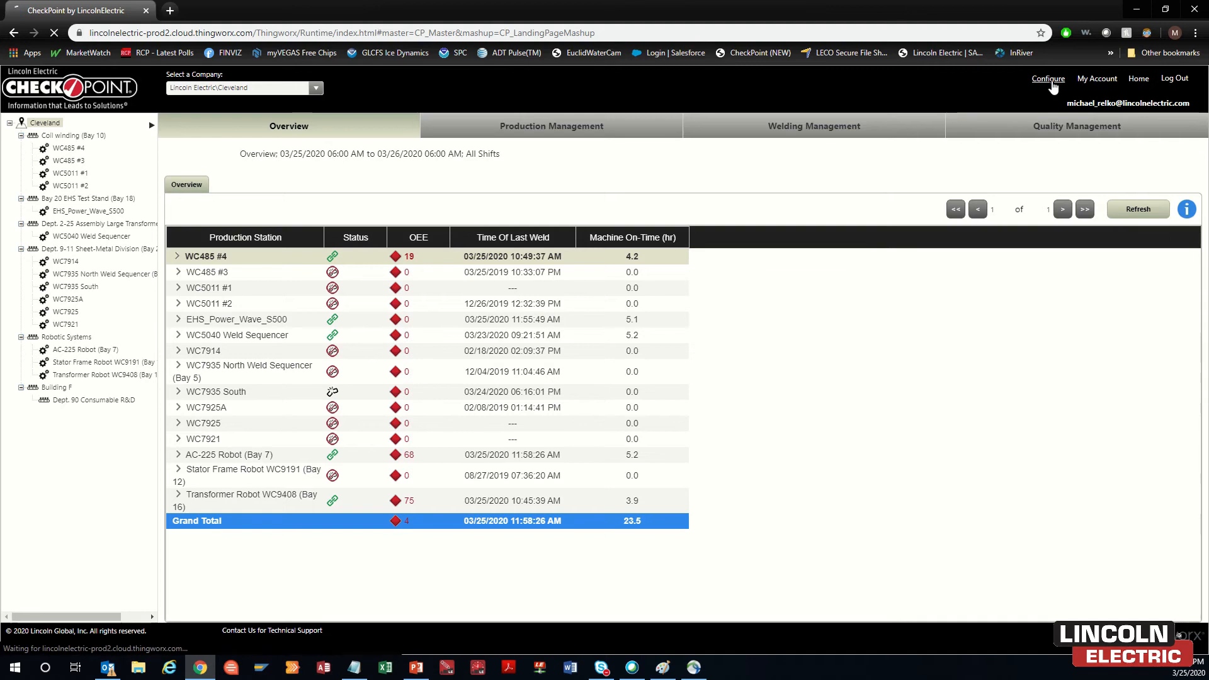
Step: Open the equipment layout configuration and look through the company asset tree for Cleveland
click(1050, 81)
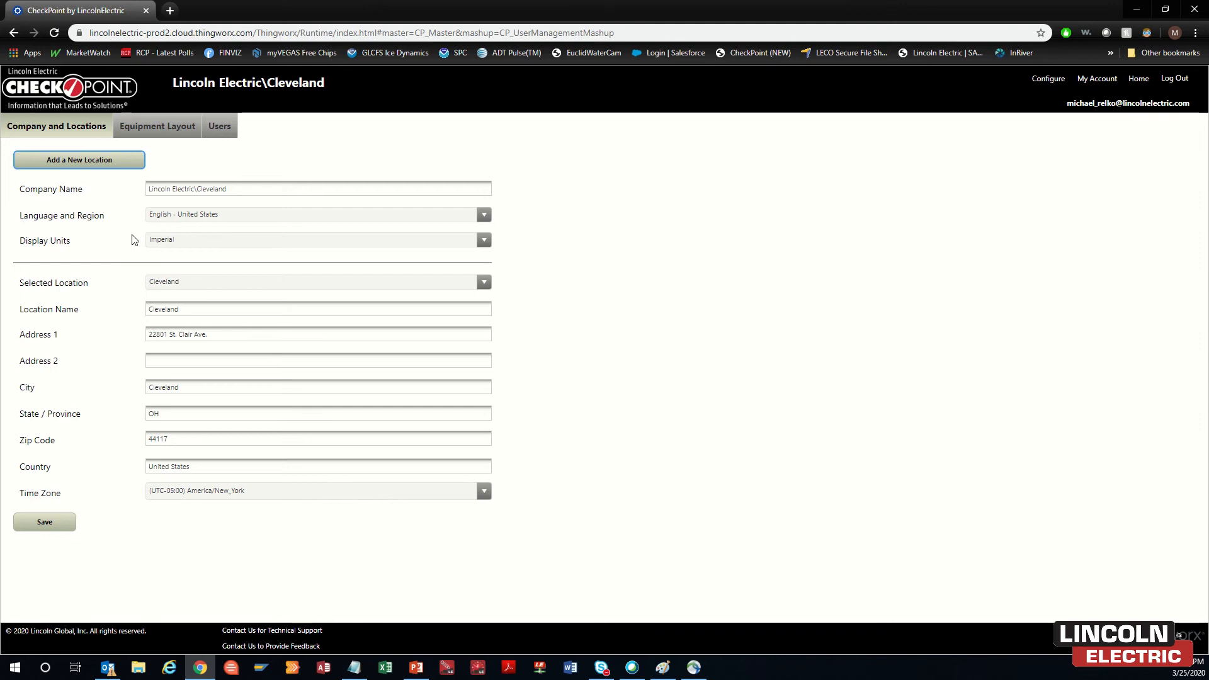
click(167, 134)
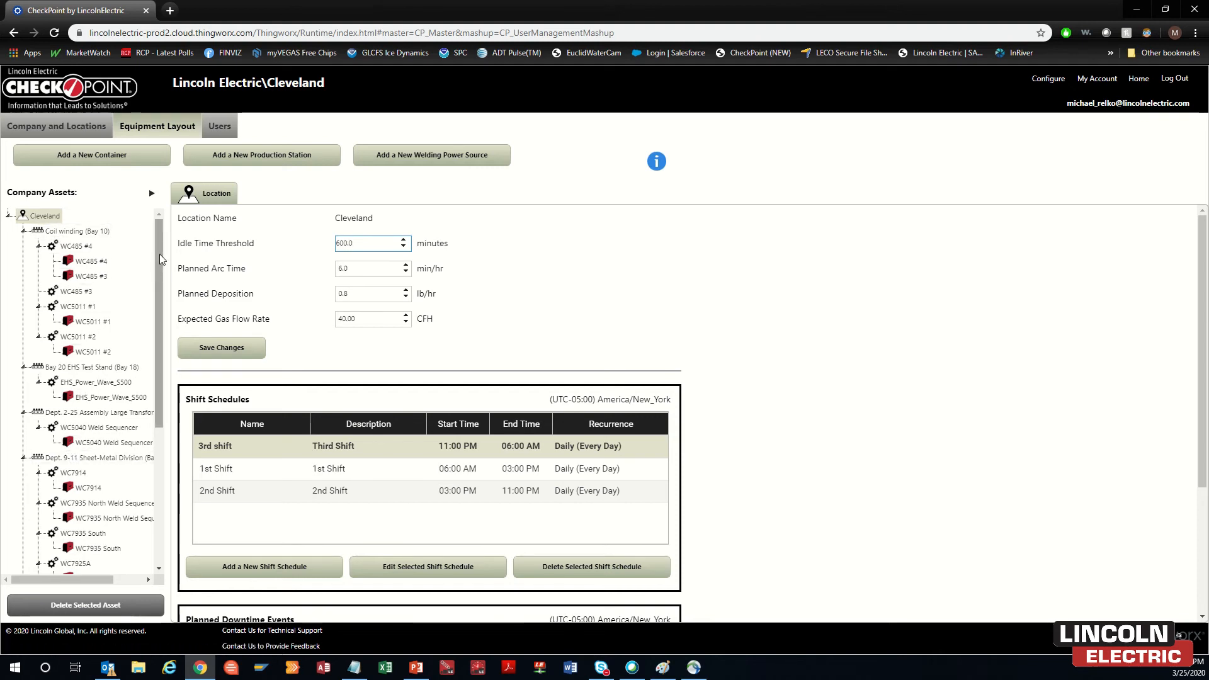
mouse_move(160, 255)
mouse_down()
mouse_move(166, 322)
mouse_move(162, 247)
mouse_up()
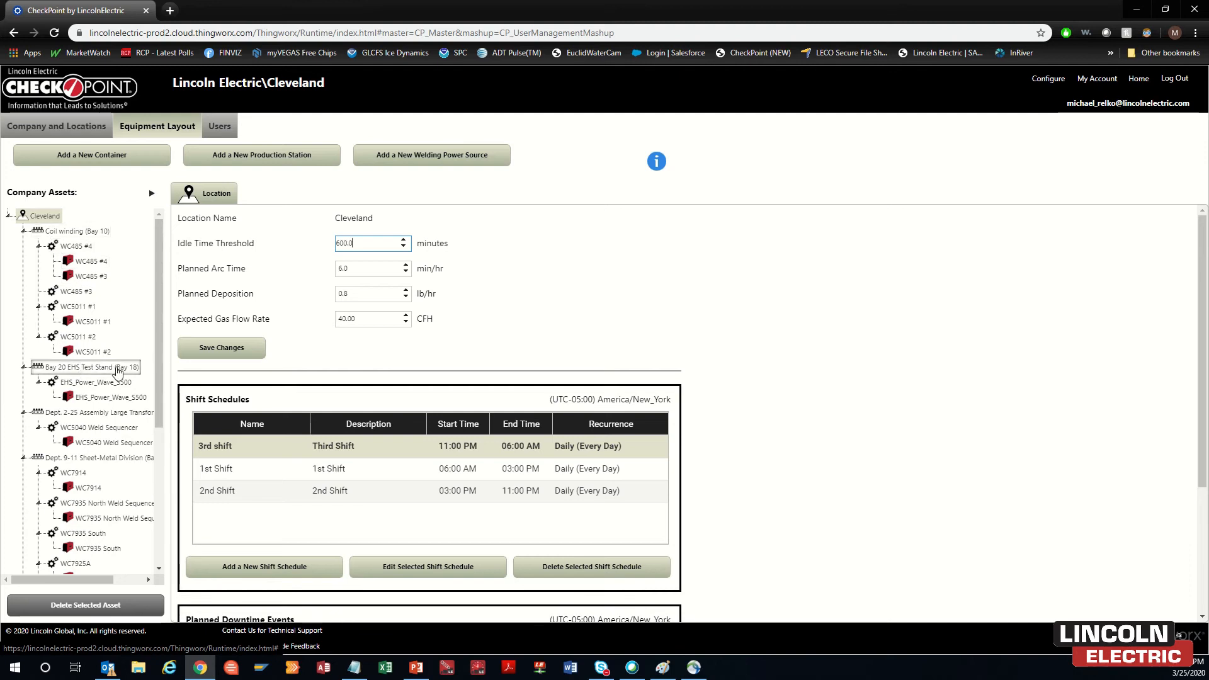
drag(157, 345, 158, 469)
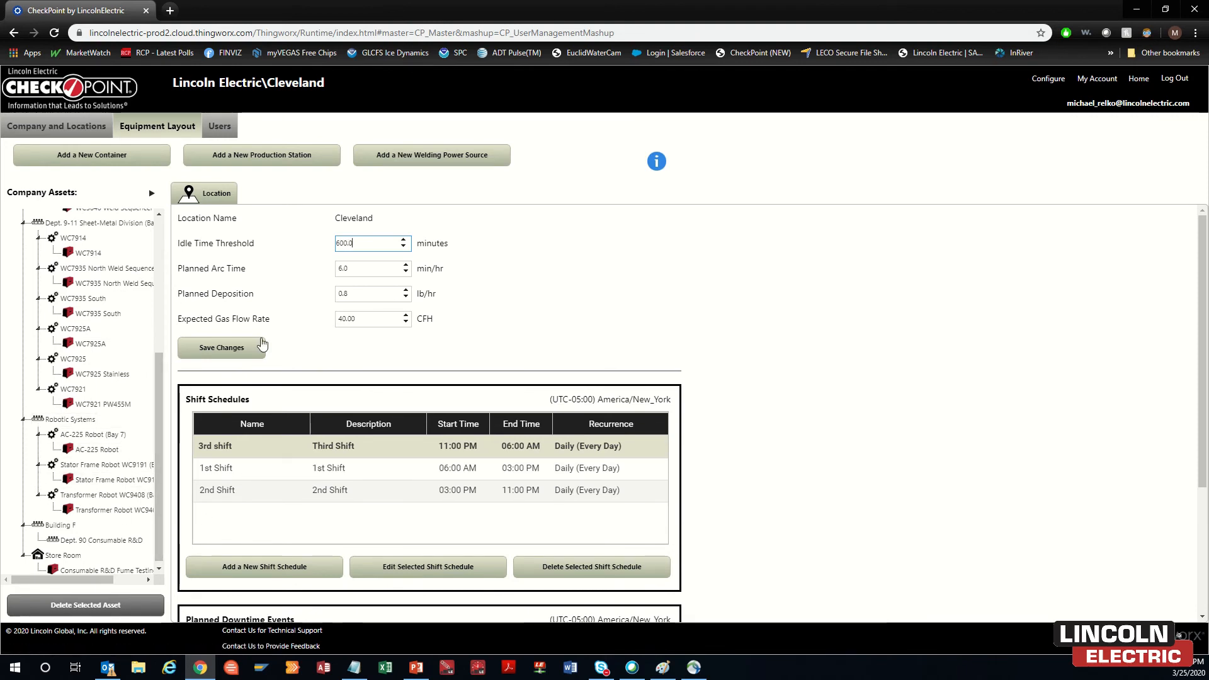
scroll(104, 370, up, 4)
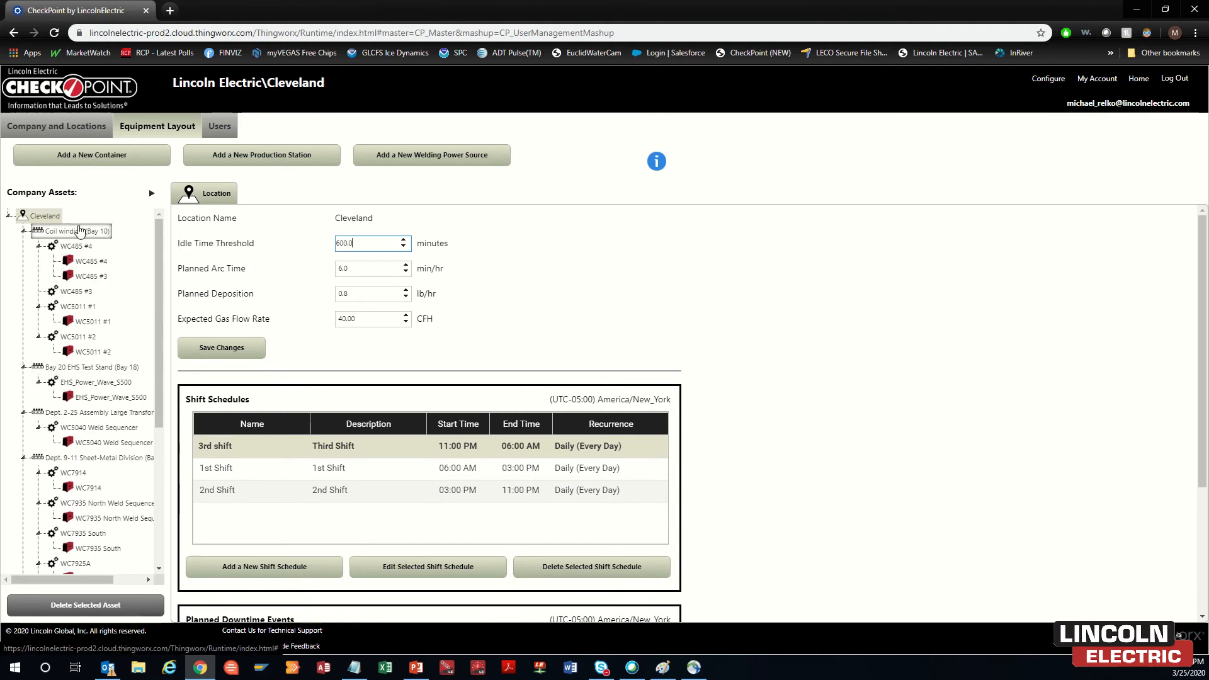
Step: Compare the settings of the Coil winding (Bay 10) container with those of its production station WC485 #4
click(80, 230)
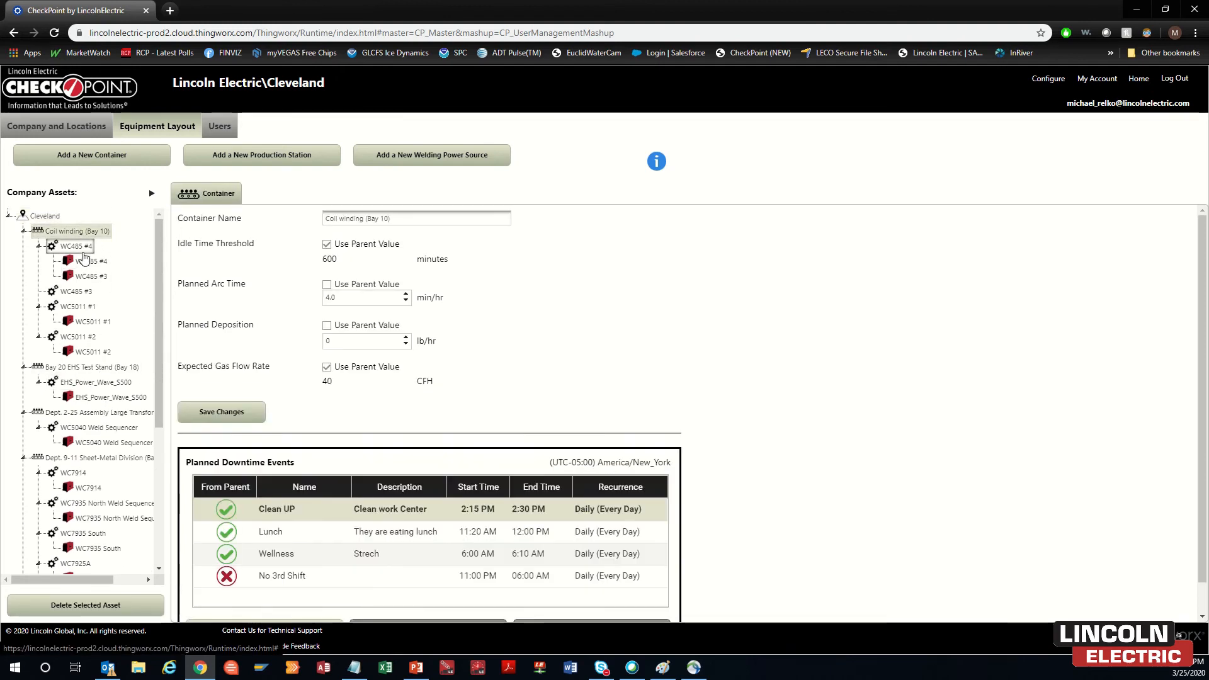
click(80, 246)
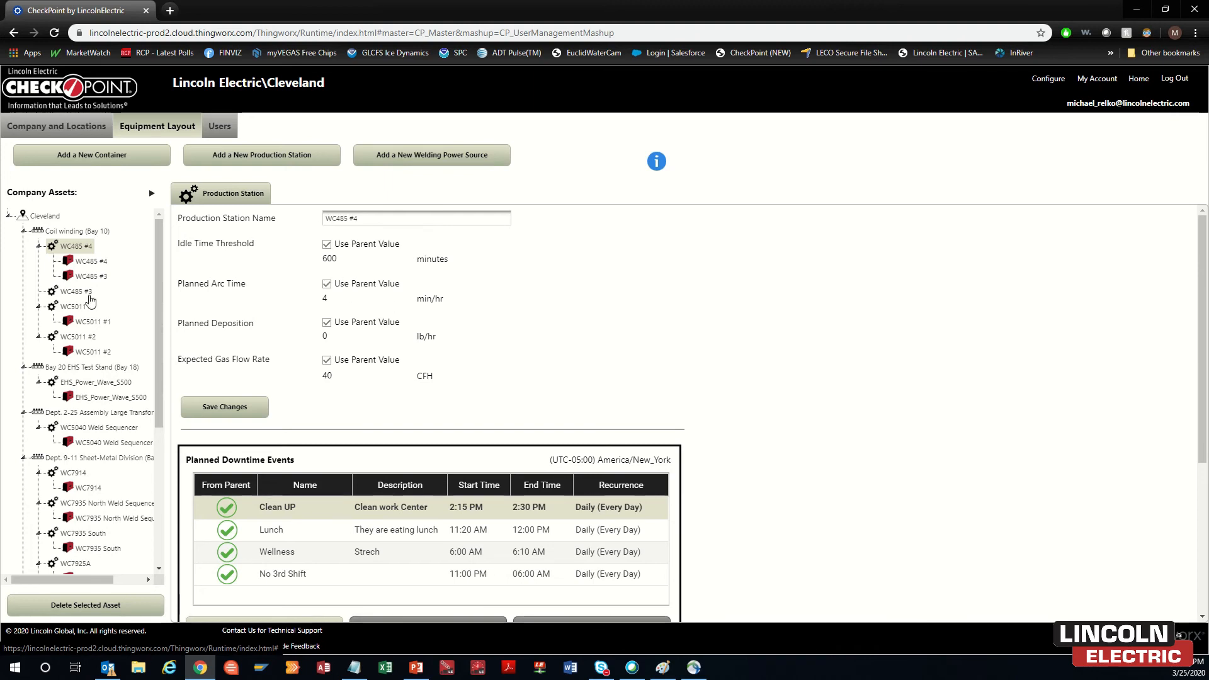
click(65, 233)
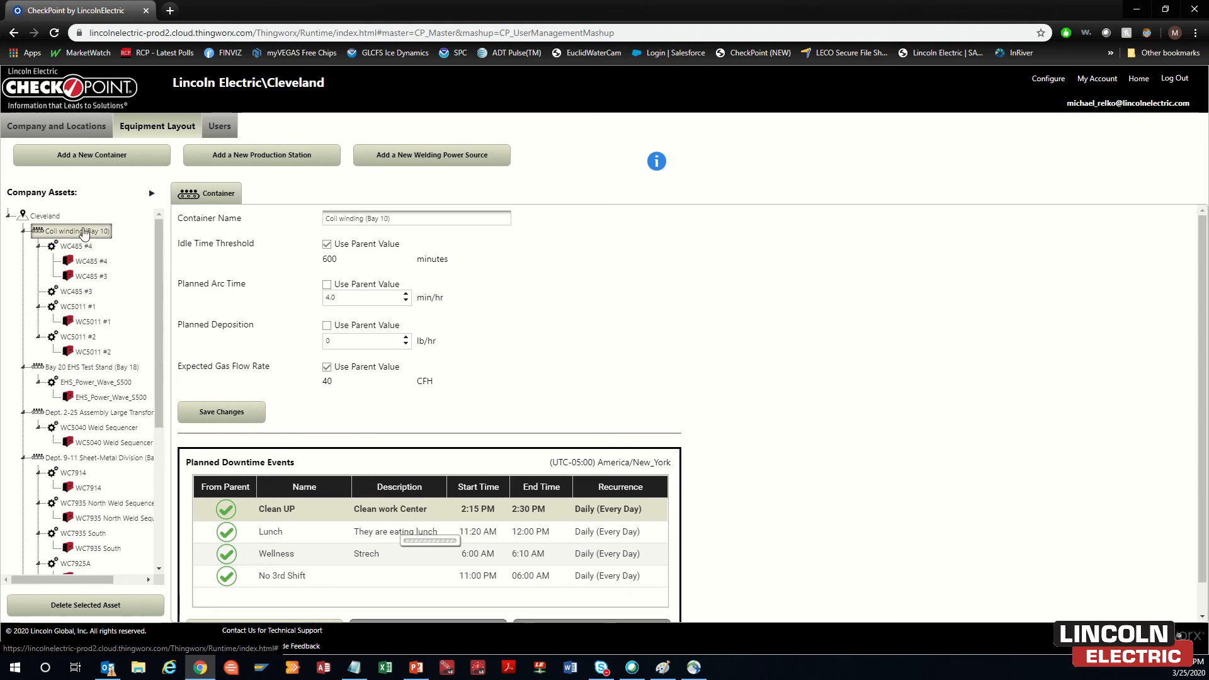
click(82, 247)
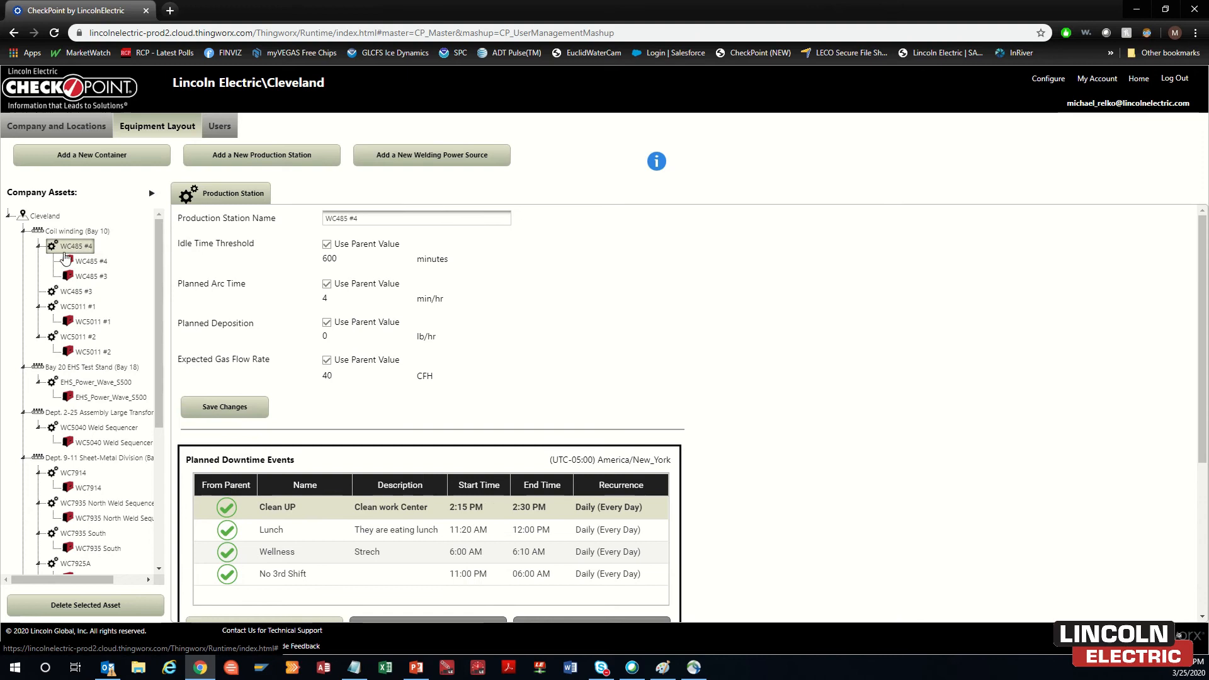
Step: Review the Cleveland location's thresholds, shift schedules and planned downtime events
click(45, 217)
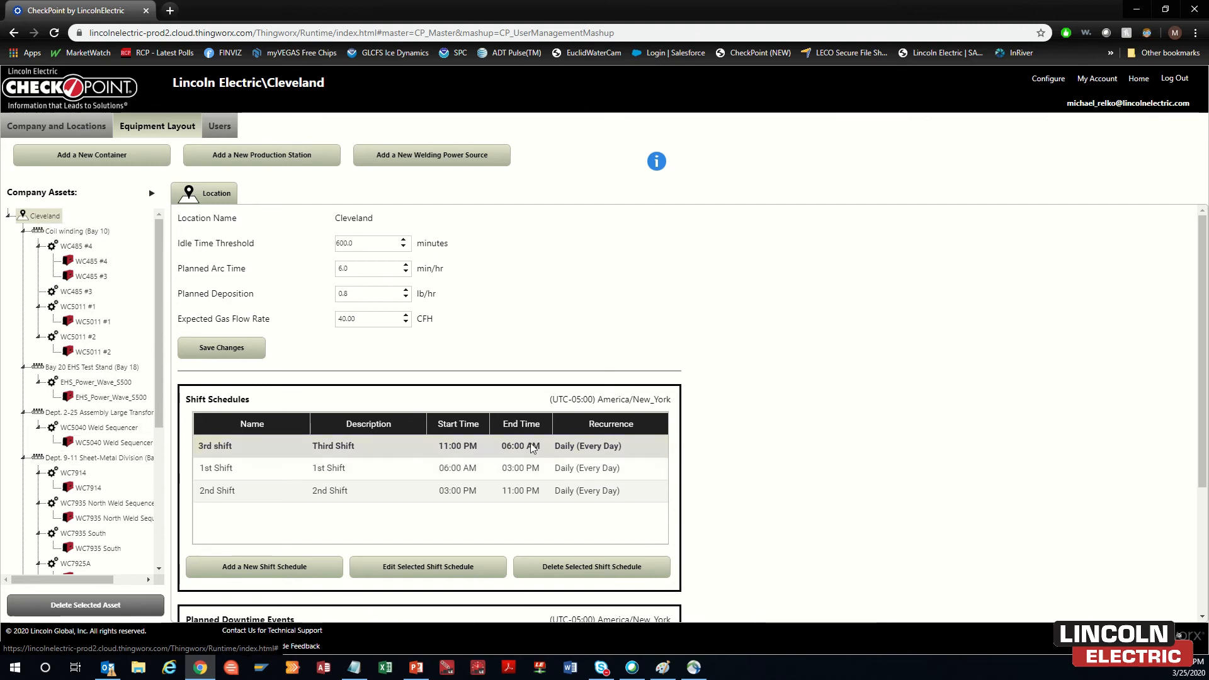
click(376, 451)
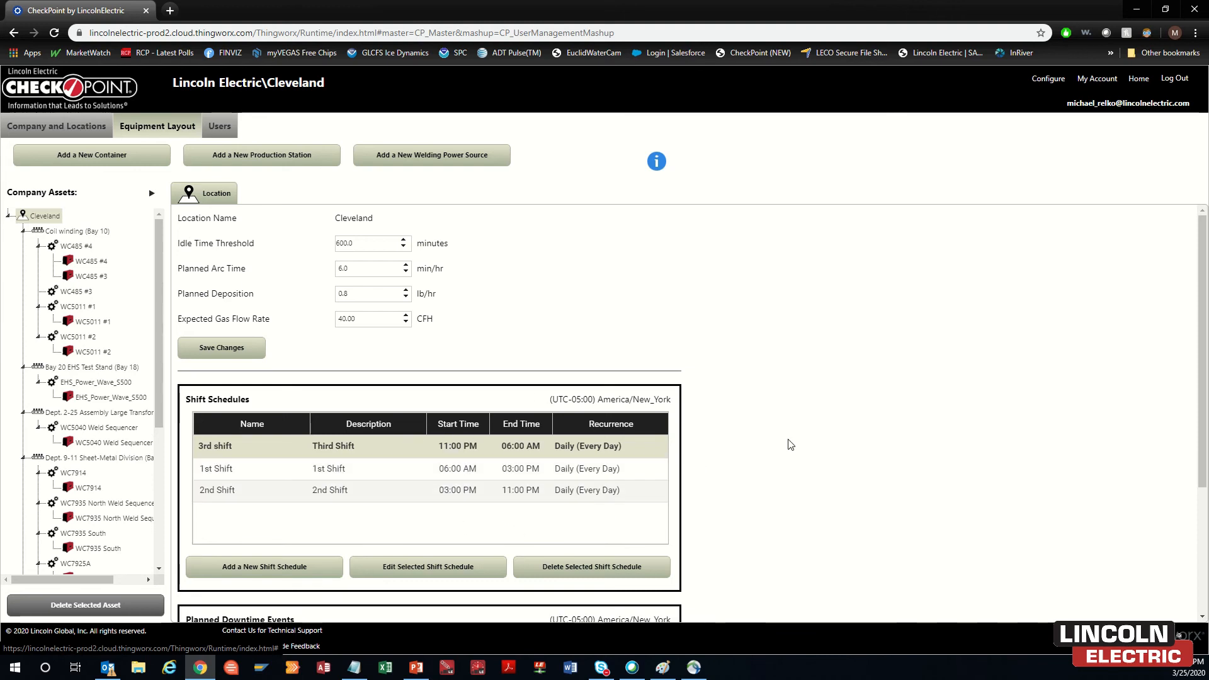
scroll(791, 444, down, 1)
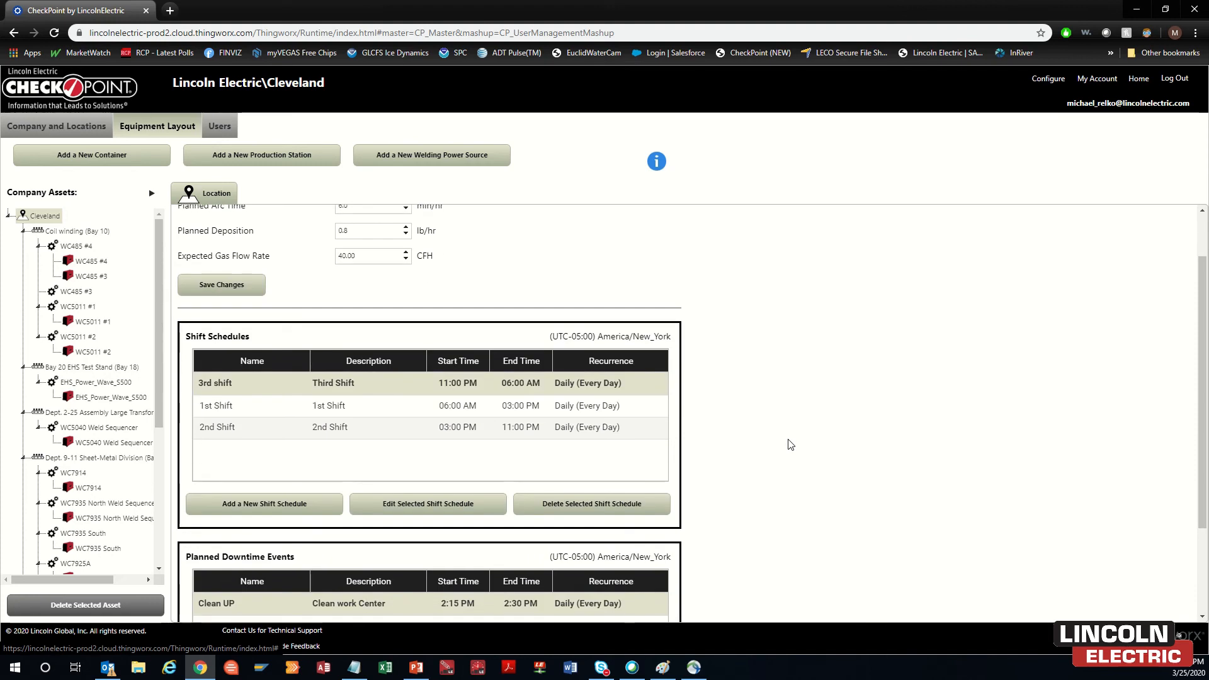
scroll(791, 445, down, 2)
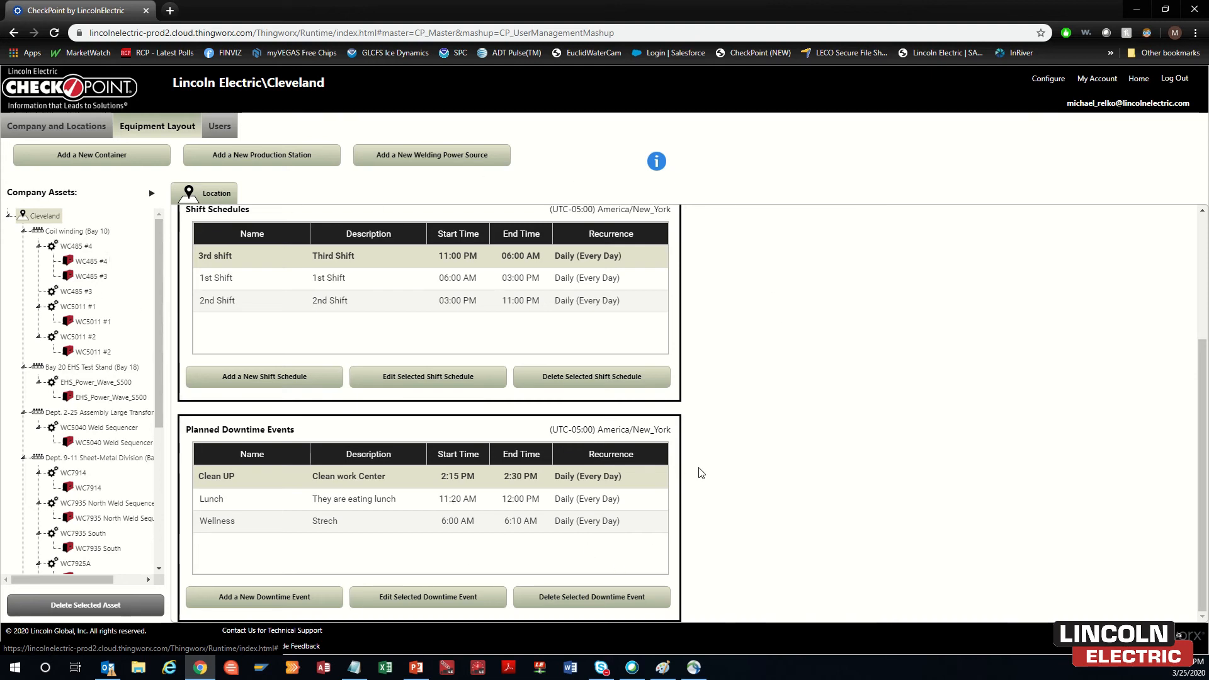
scroll(684, 486, up, 3)
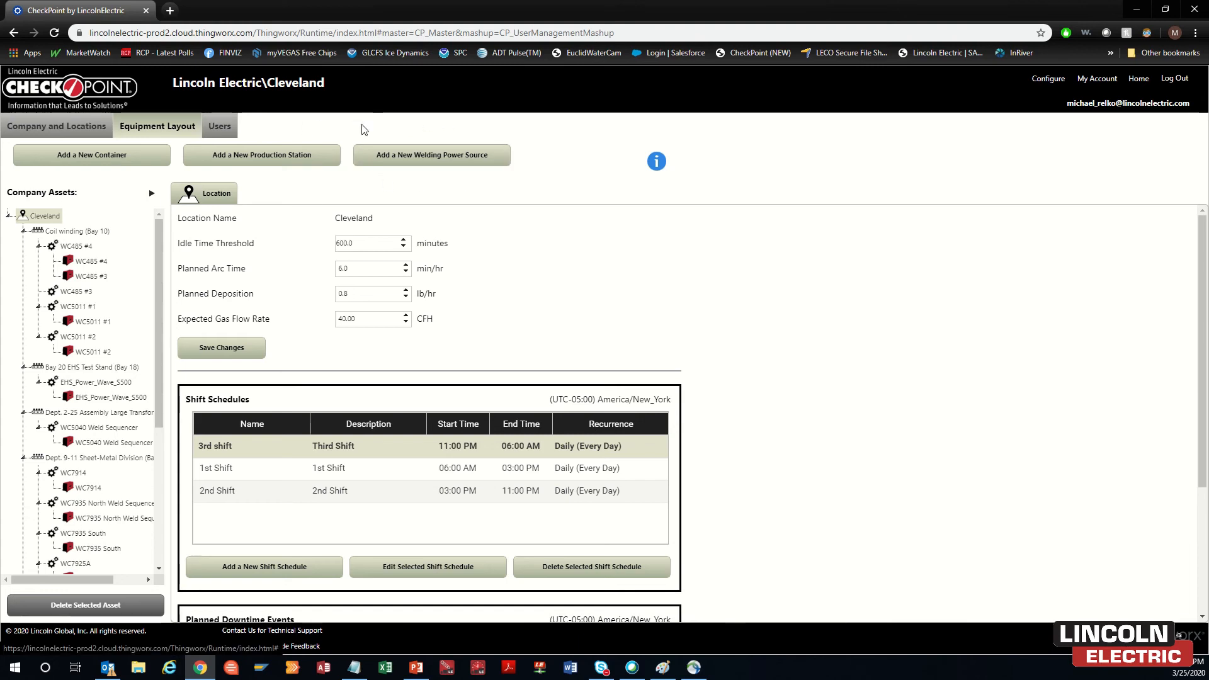
Step: Start a new welding power source under Cleveland with equipment ID "Asset # 5678" and discard it without saving
click(391, 156)
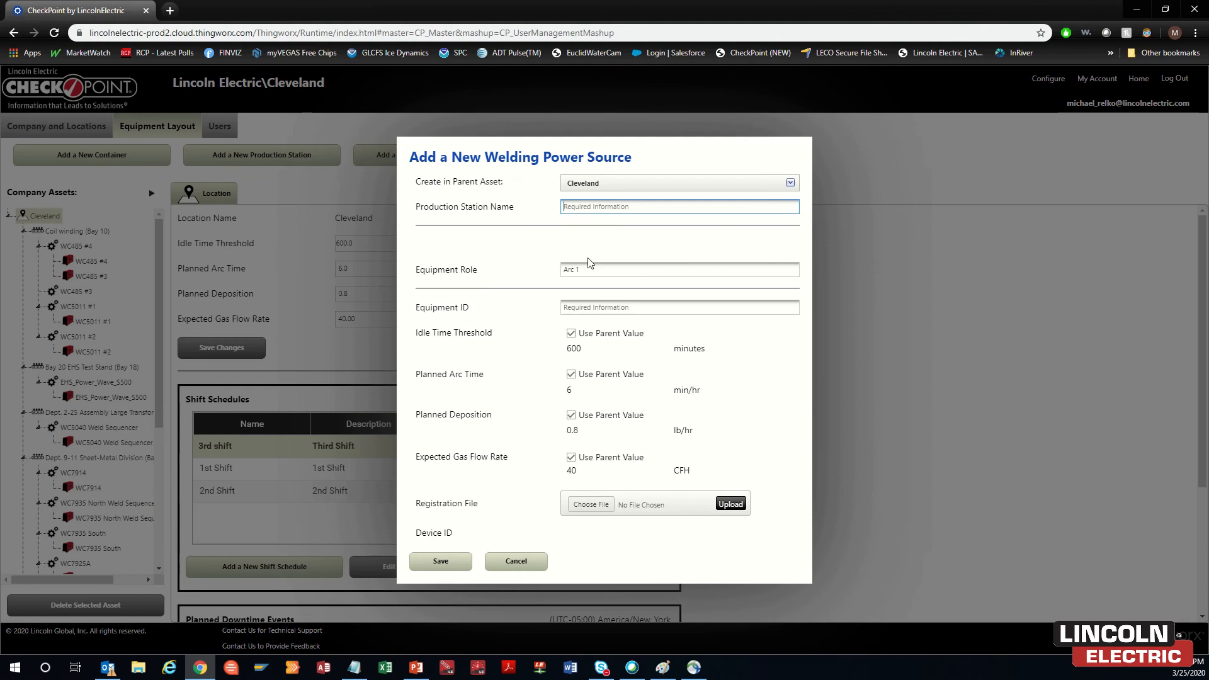
click(632, 304)
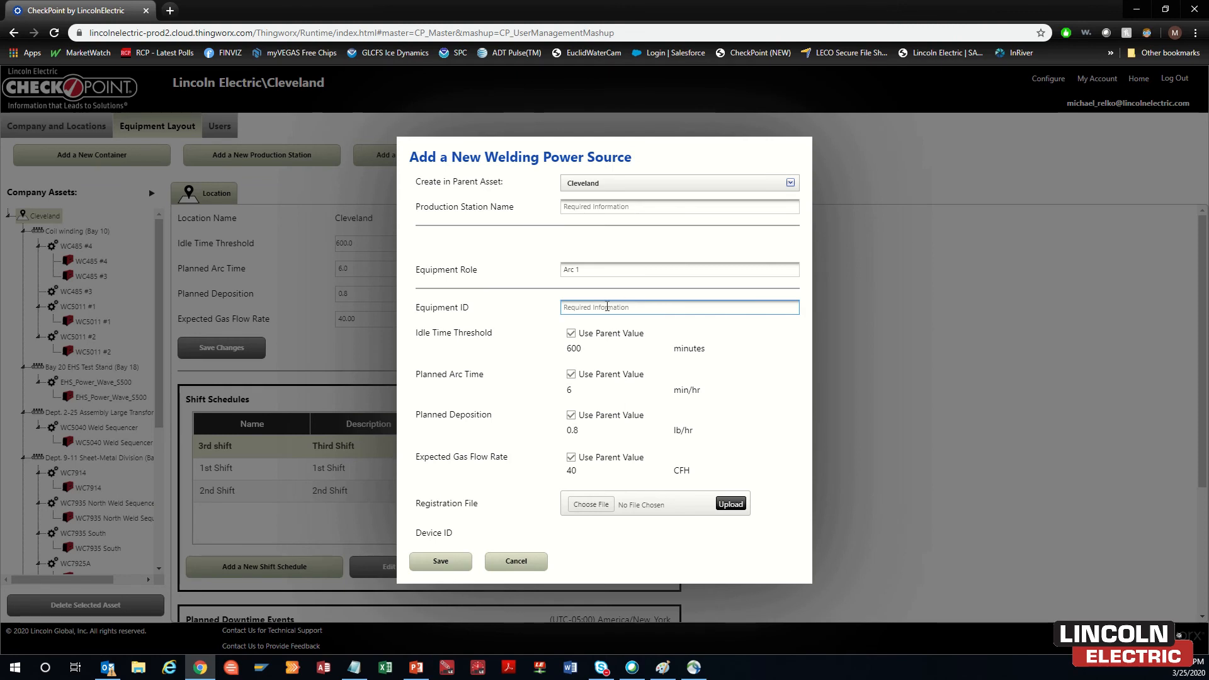
text(Asset # 5678)
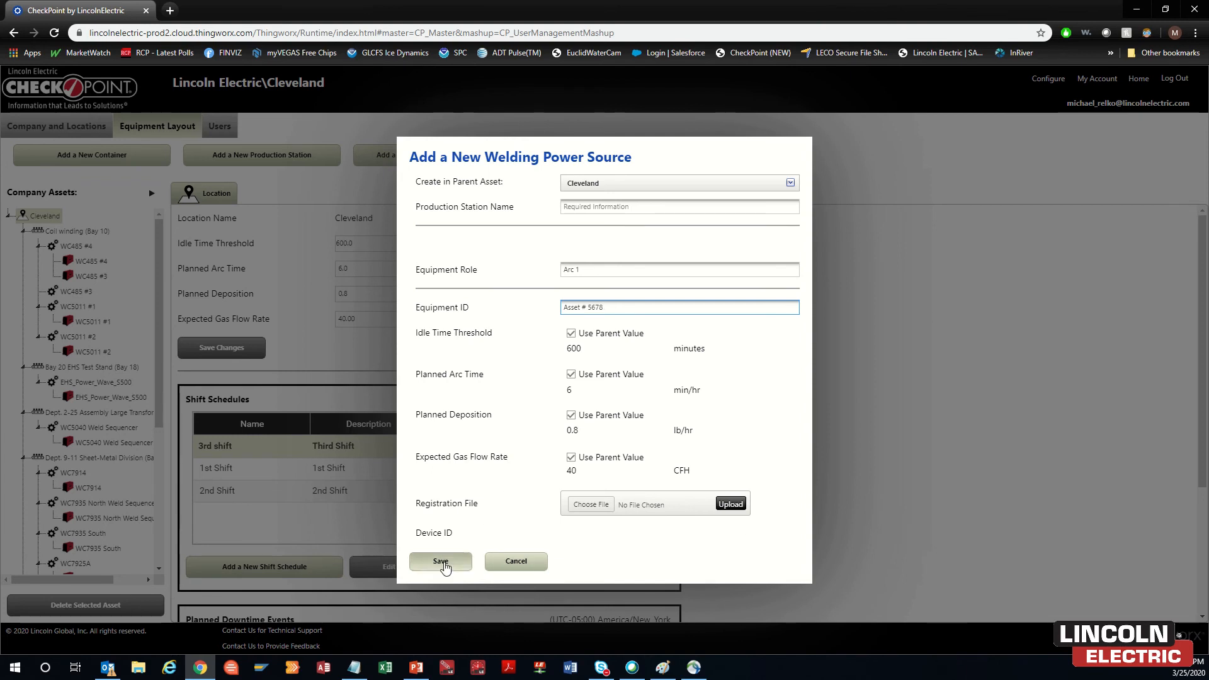
click(521, 564)
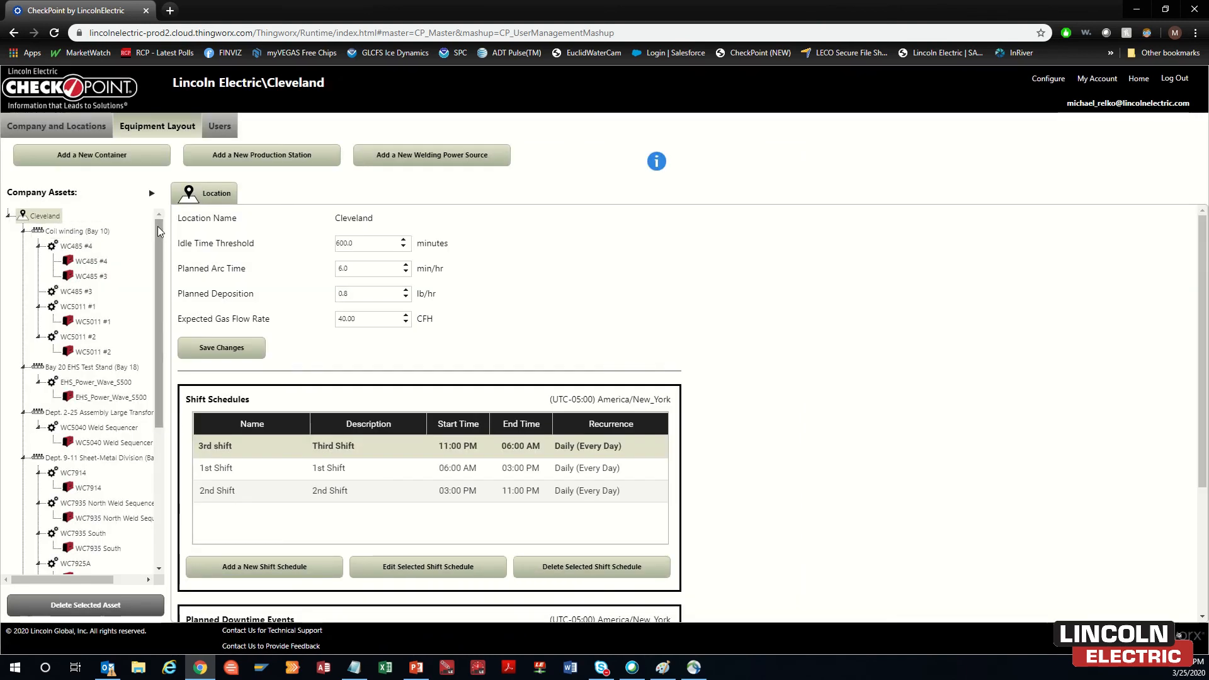
Step: Try to move production station WC485 #4 under the EHS_Power_Wave_S500 station in the asset tree
drag(157, 225, 162, 402)
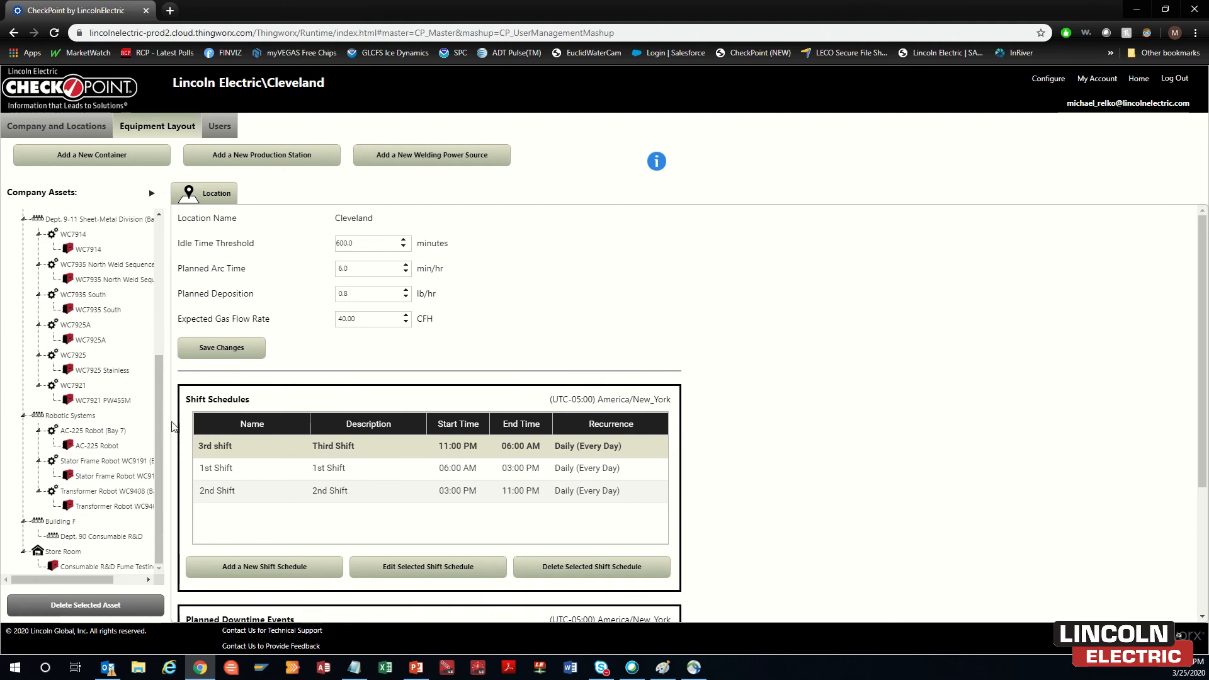
drag(157, 410, 158, 245)
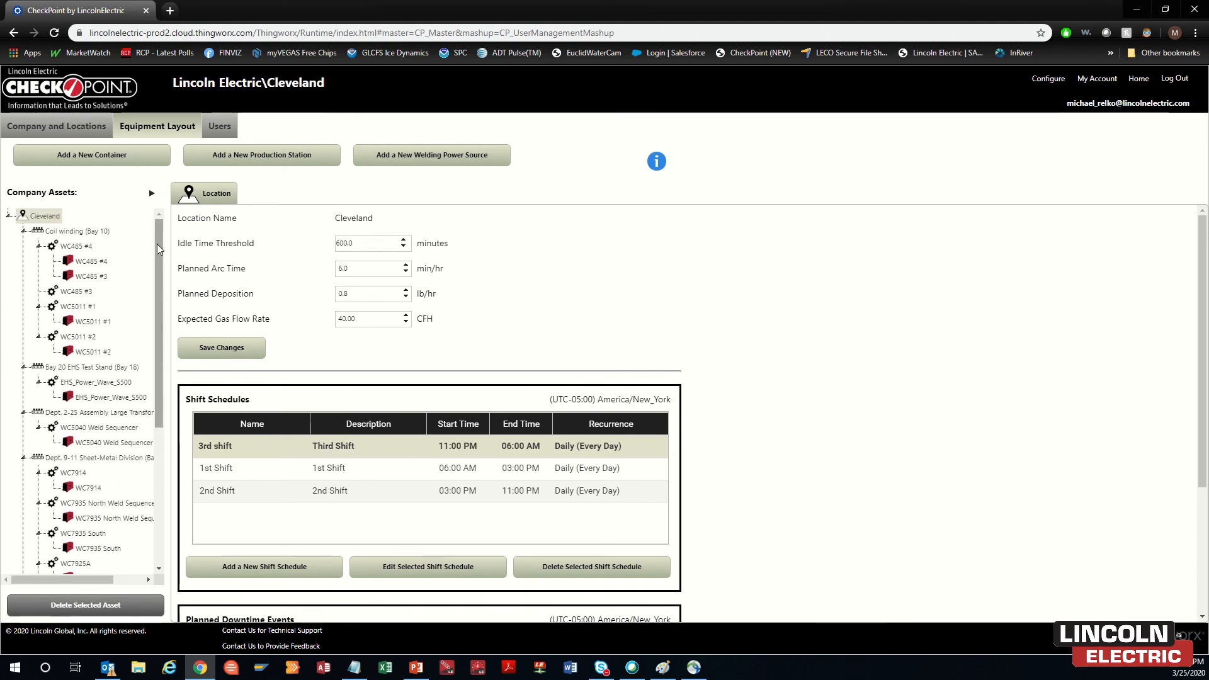
click(69, 246)
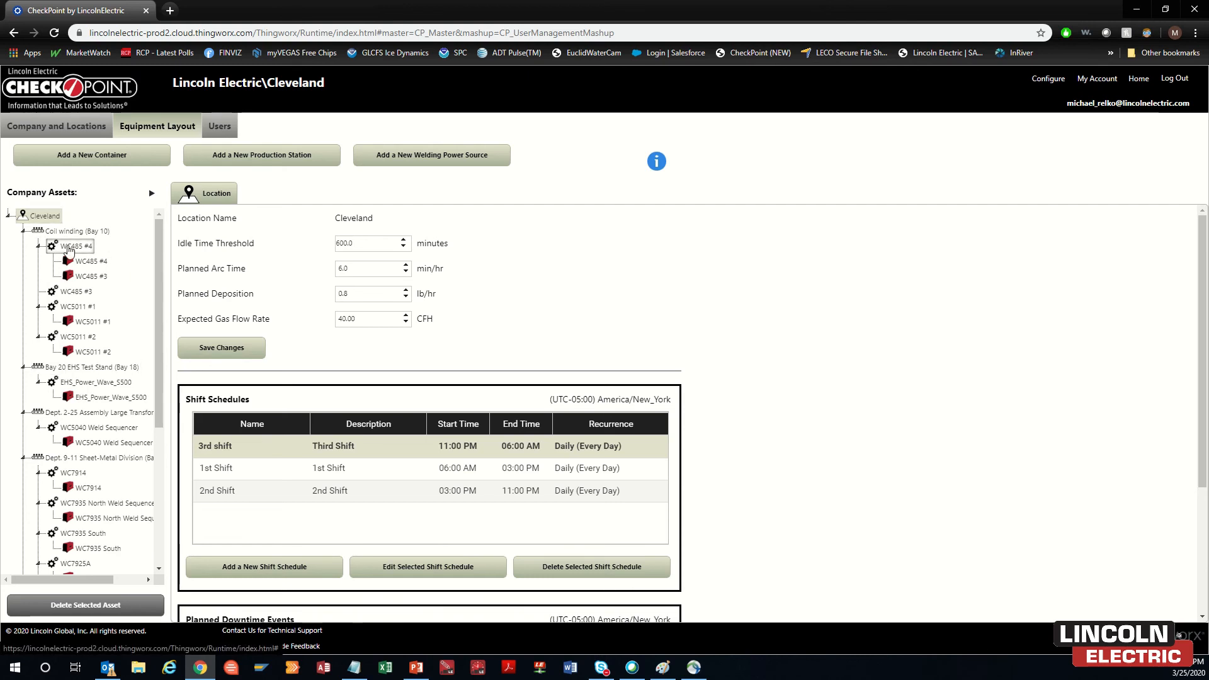
drag(69, 249, 61, 388)
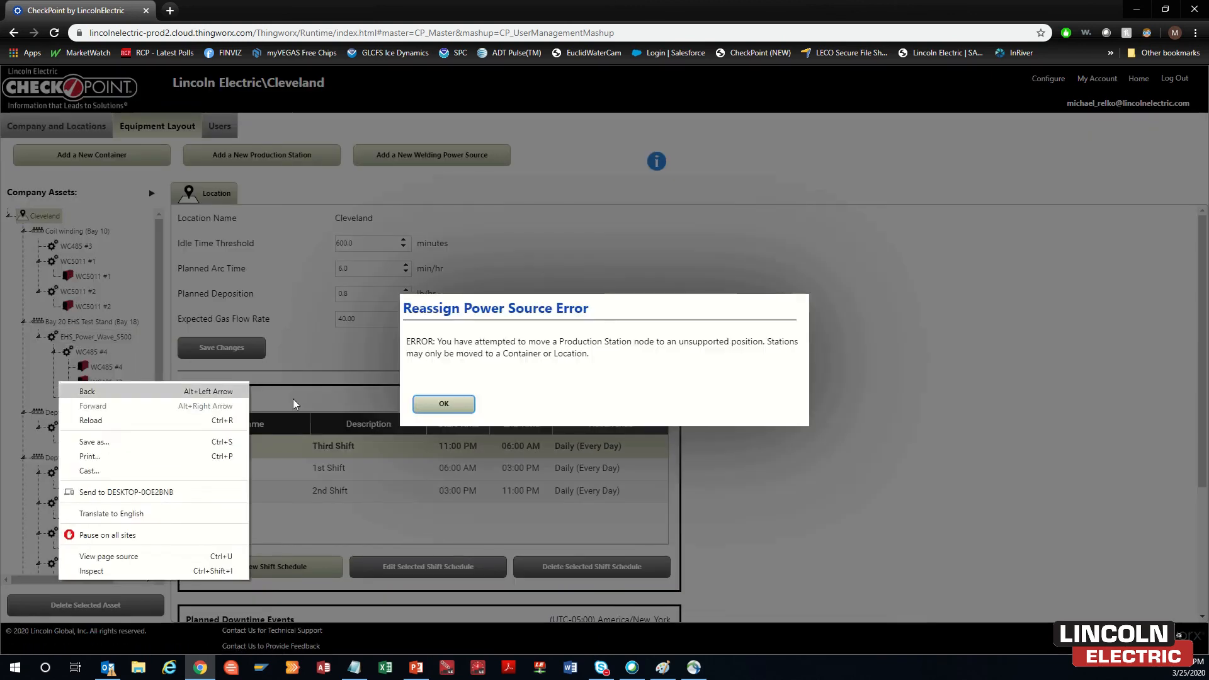
click(437, 401)
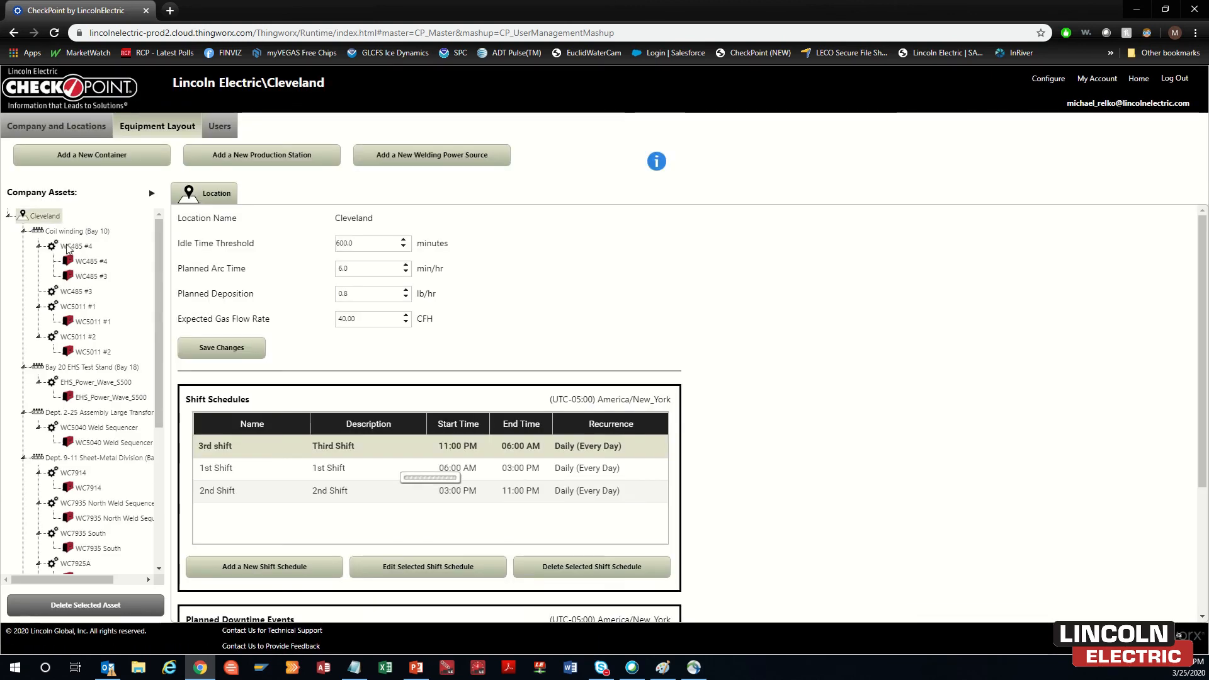
Step: Try reassigning the Coil winding (Bay 10) container to Bay 20 EHS Test Stand (Bay 18) and cancel the move
drag(65, 235, 47, 371)
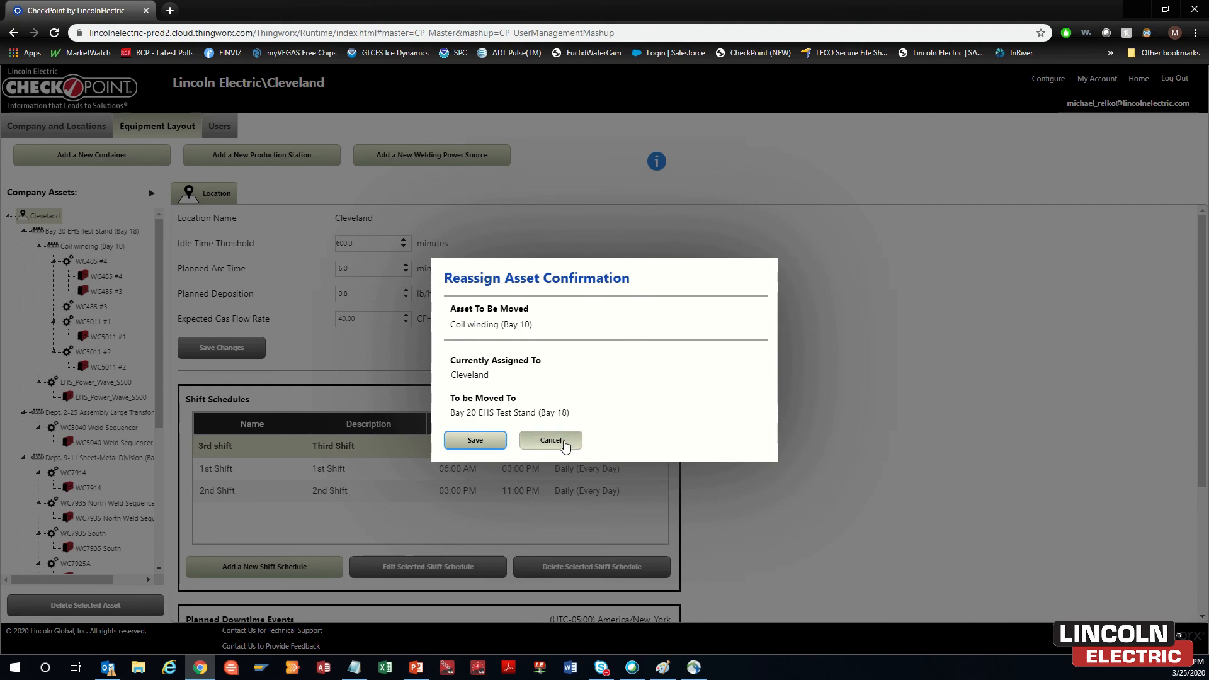
click(550, 440)
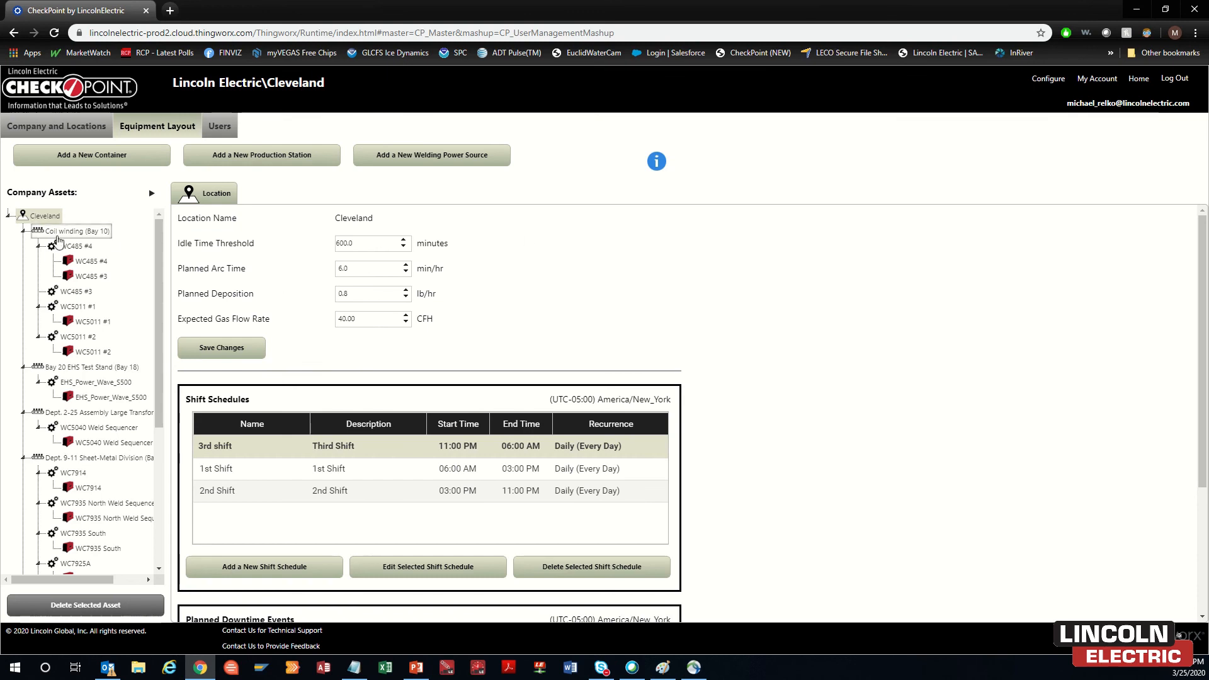
scroll(55, 244, down, 1)
scroll(56, 244, down, 4)
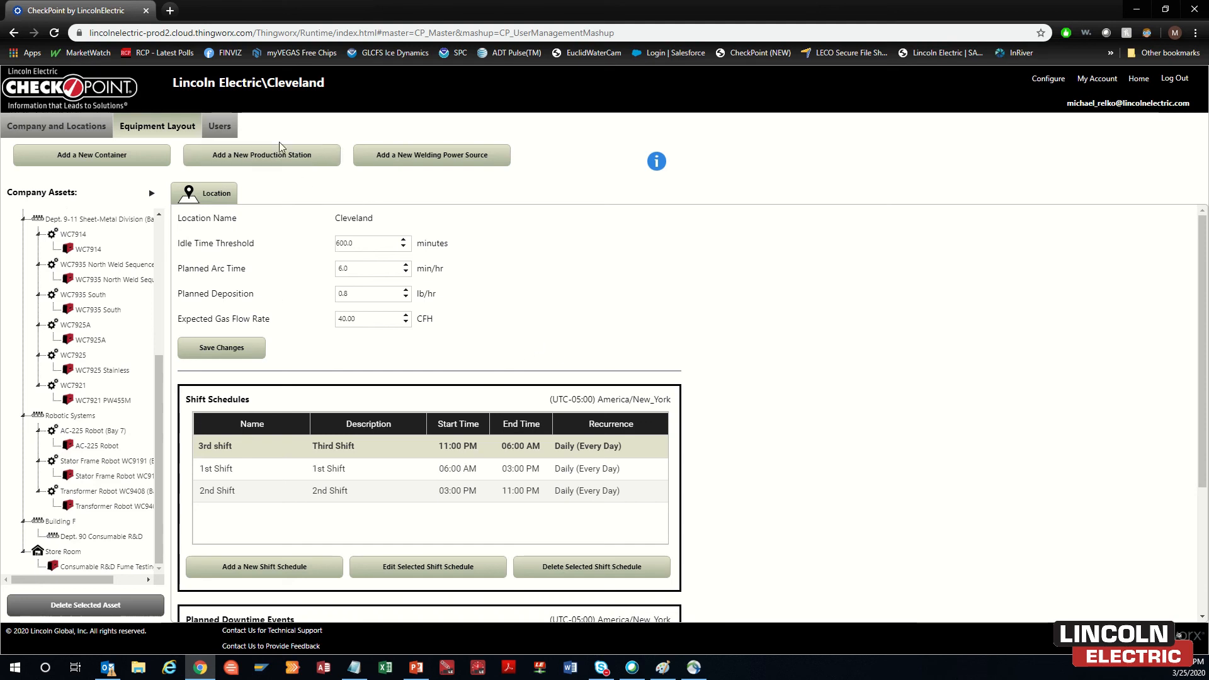
Step: View the user list and the blank new user account form with its roles, close the form unsaved, and return to the home page
click(222, 129)
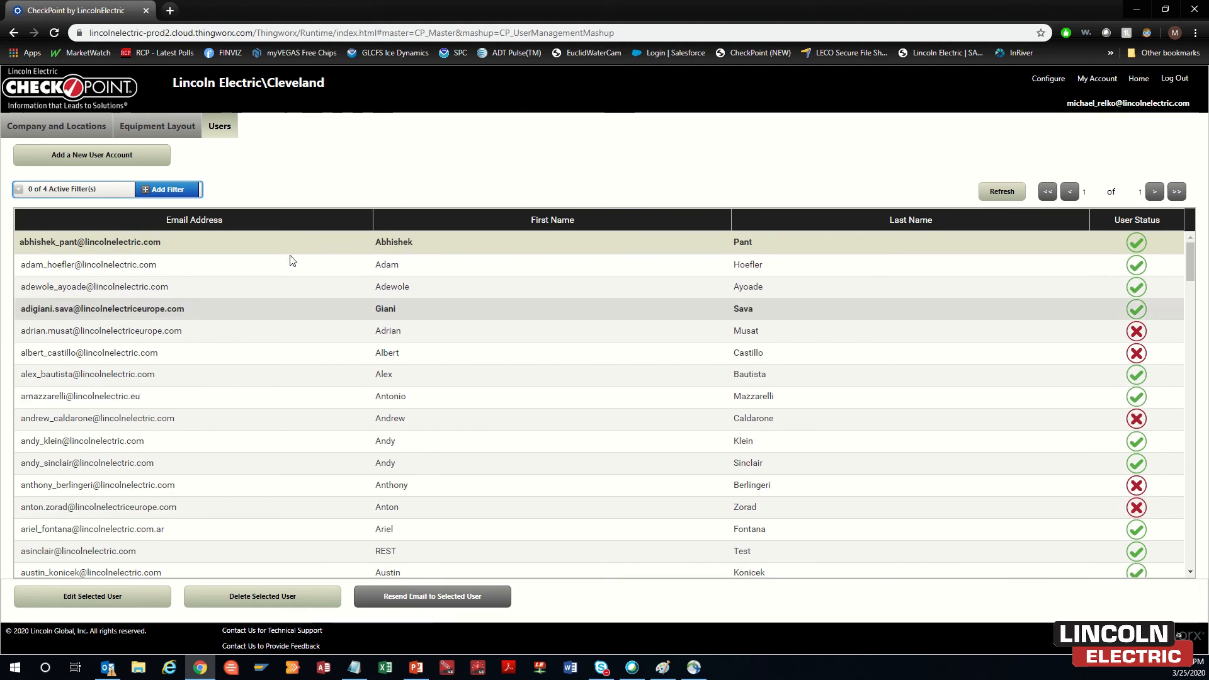
click(131, 163)
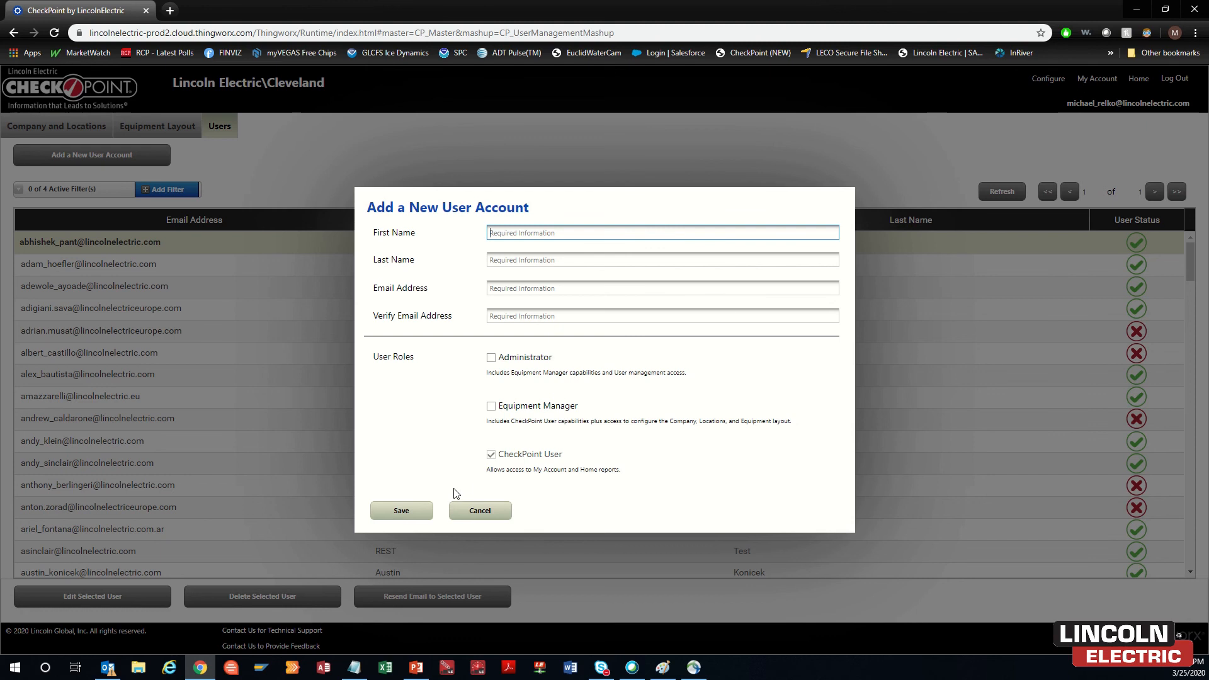
click(457, 513)
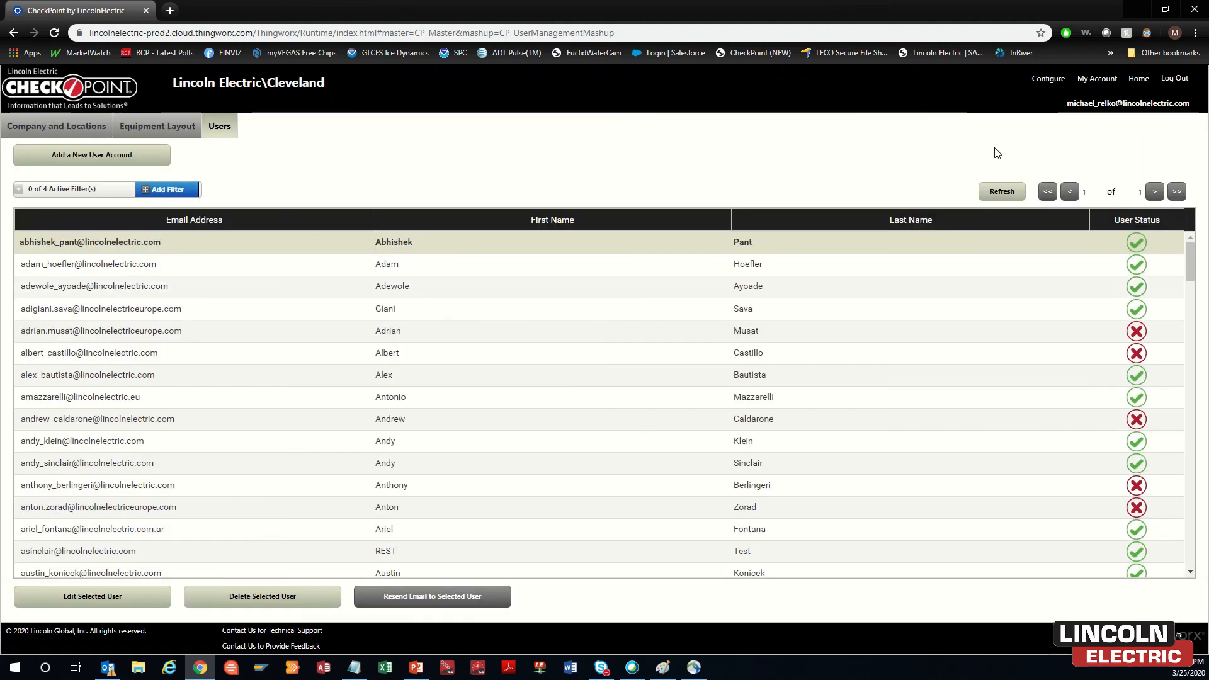
click(1136, 80)
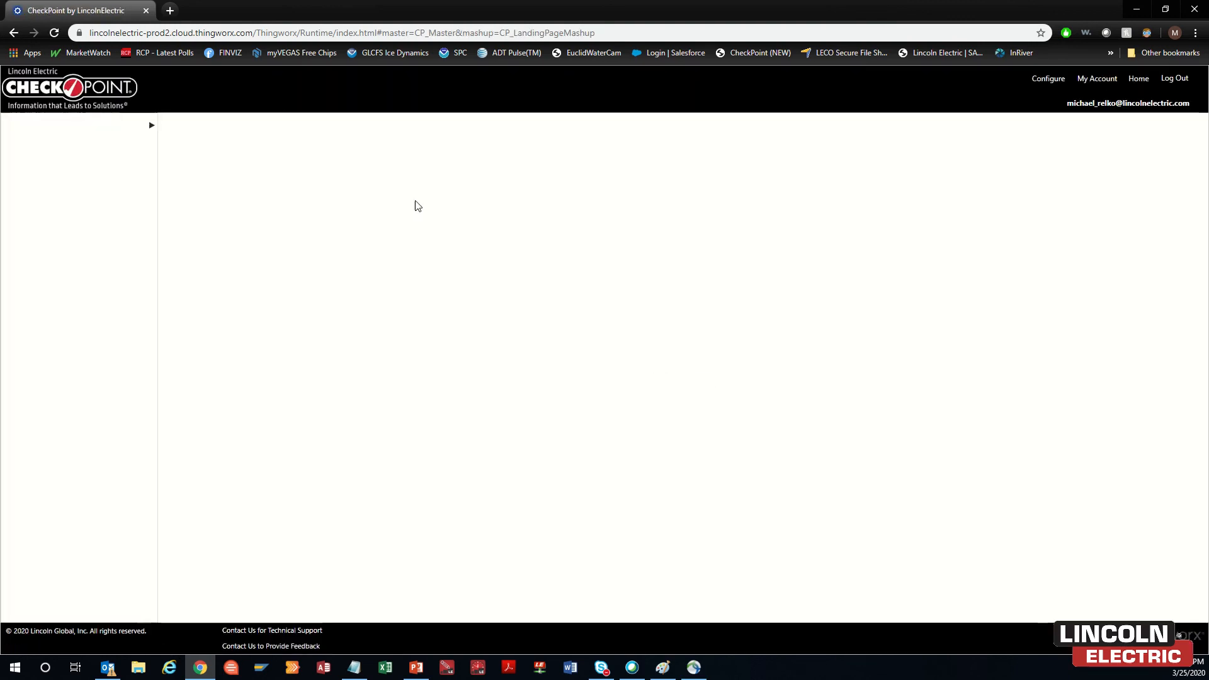